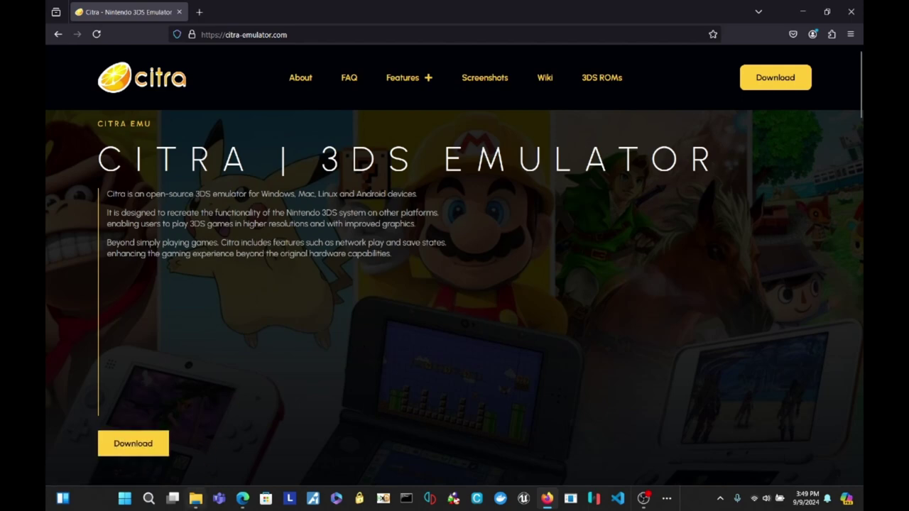
{"action": "mouse_move", "coordinate": [208, 494]}
{"action": "key", "text": "super"}
{"action": "type", "text": "c"}
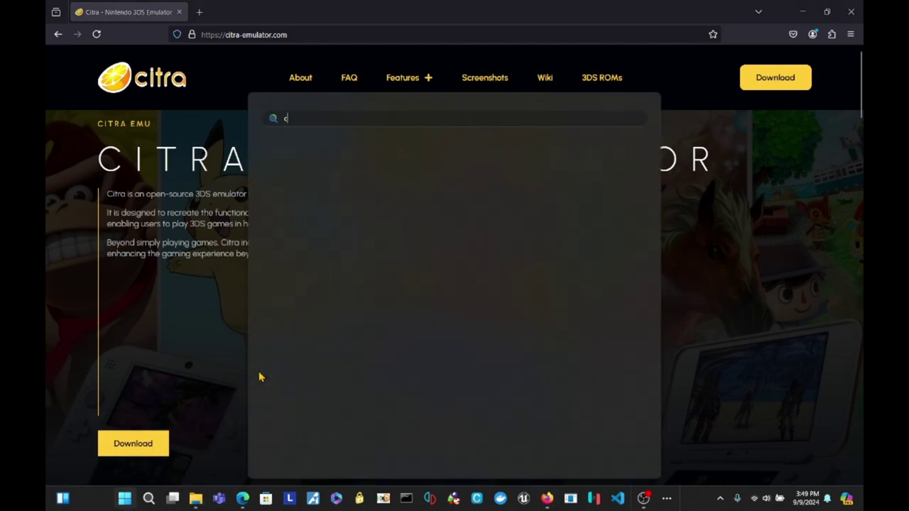
{"action": "type", "text": "itr"}
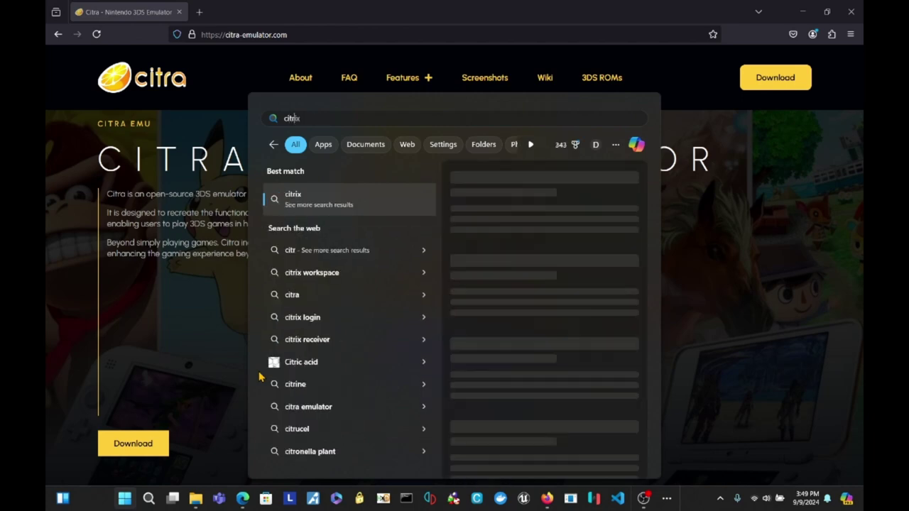
{"action": "type", "text": "a"}
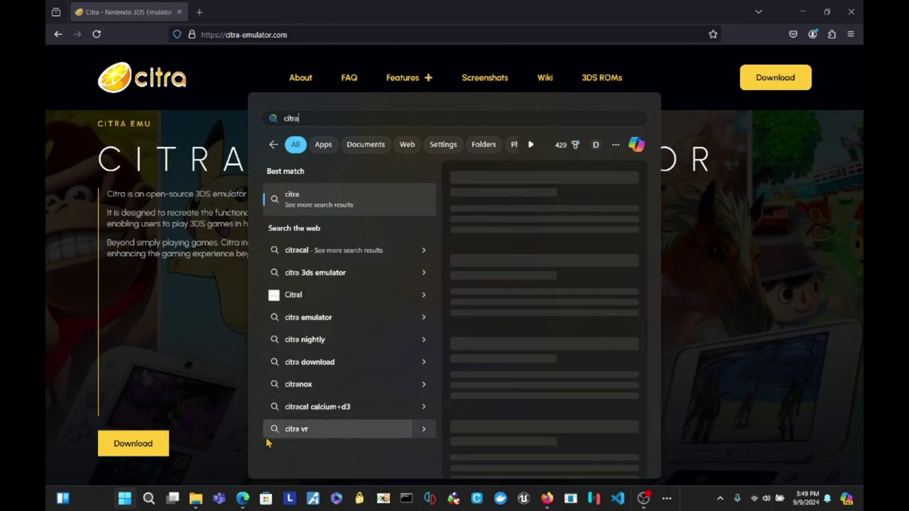
{"action": "left_click", "coordinate": [188, 391]}
Download the latest Citra Windows MSVC build, version r518f723, from the emulator site's Windows download page
{"action": "left_click", "coordinate": [155, 440]}
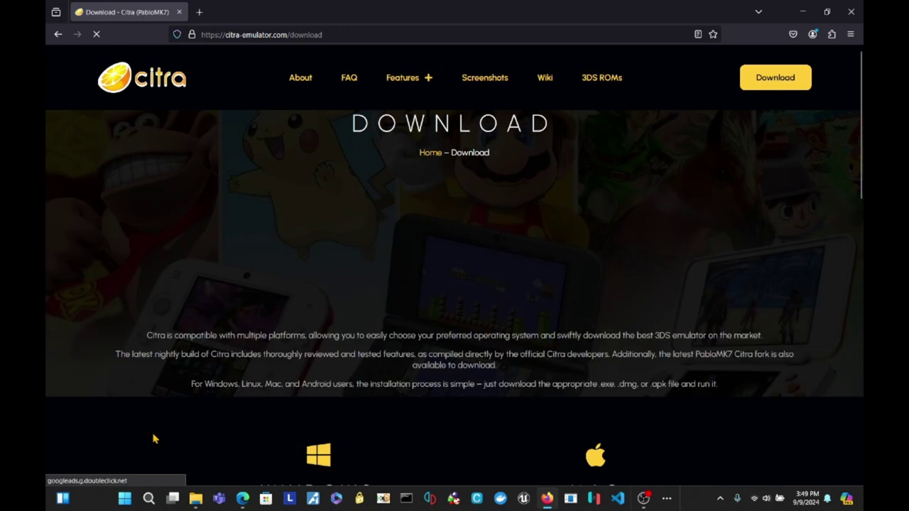
{"action": "scroll", "coordinate": [459, 307], "scroll_direction": "down", "scroll_amount": 3}
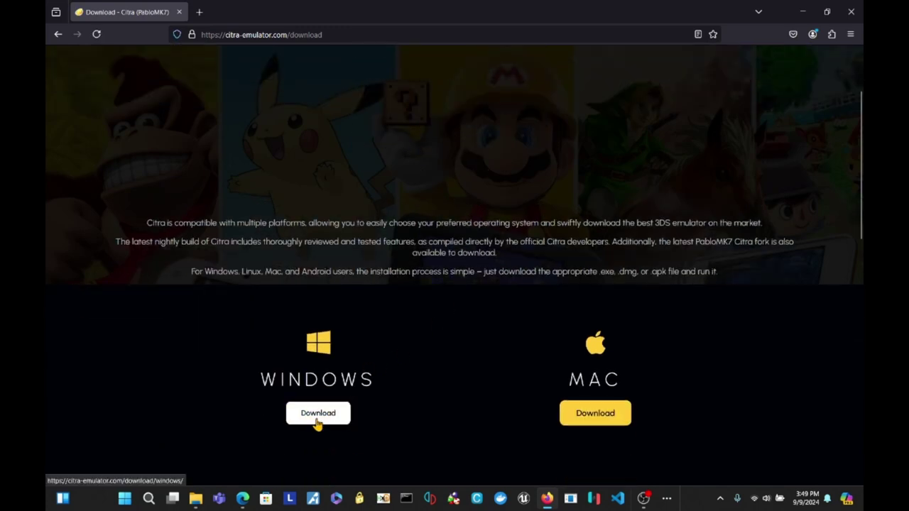
{"action": "scroll", "coordinate": [317, 423], "scroll_direction": "down", "scroll_amount": 2}
{"action": "scroll", "coordinate": [318, 424], "scroll_direction": "down", "scroll_amount": 3}
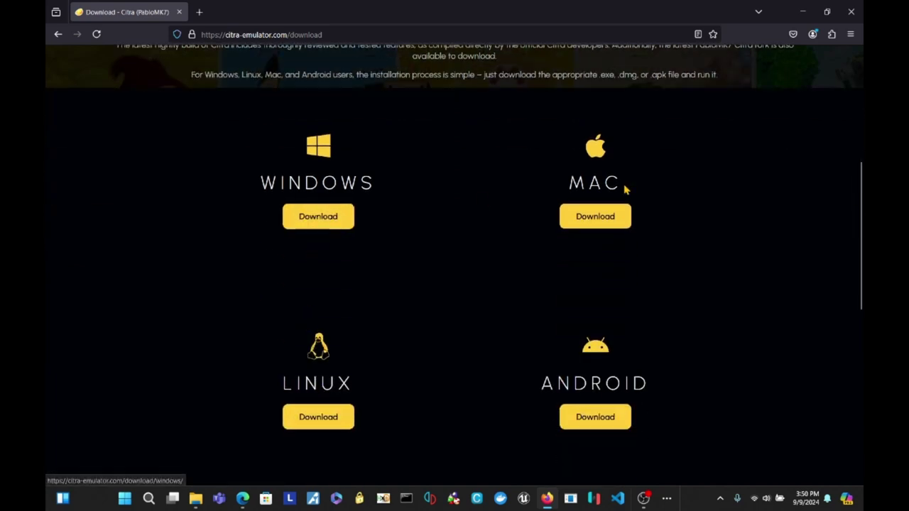
{"action": "left_click", "coordinate": [308, 225]}
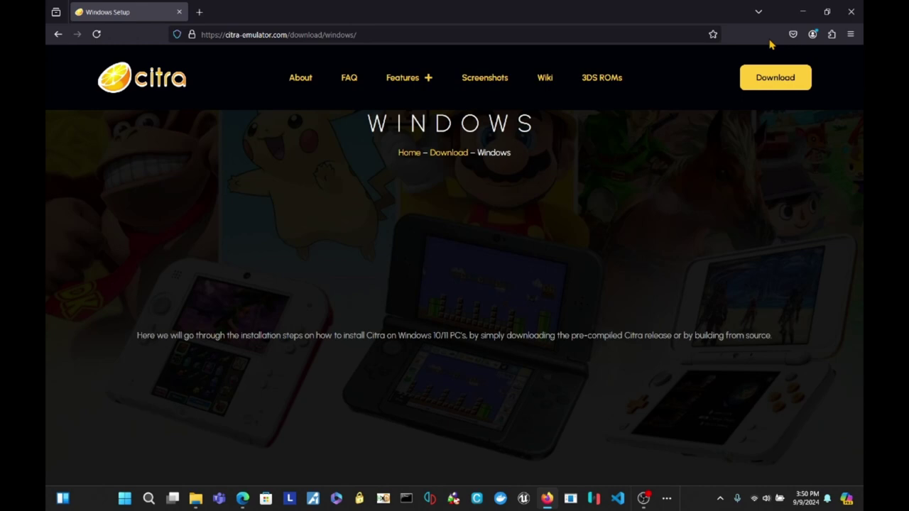
{"action": "scroll", "coordinate": [451, 218], "scroll_direction": "down", "scroll_amount": 6}
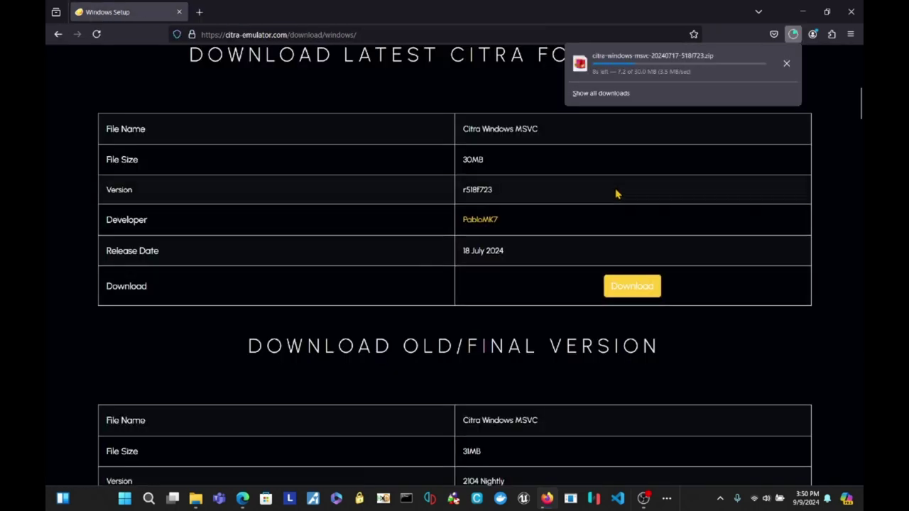
{"action": "left_click", "coordinate": [604, 77]}
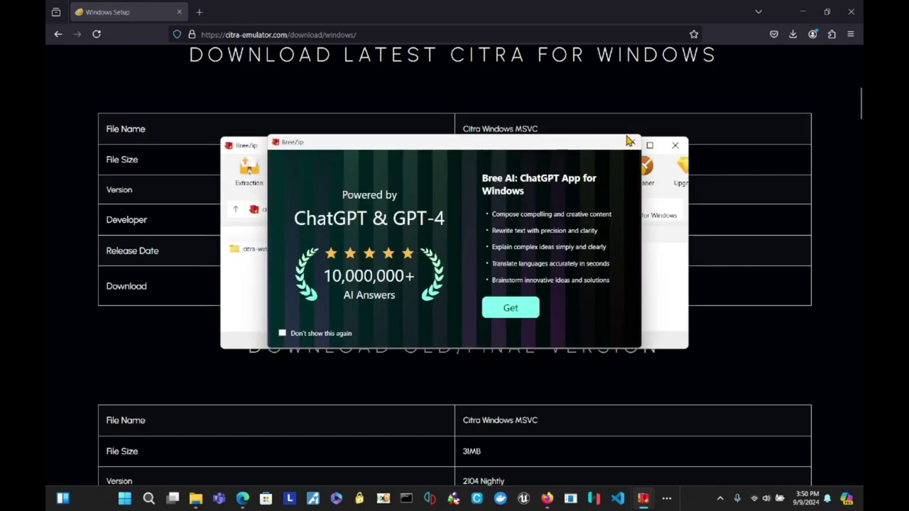
{"action": "left_click", "coordinate": [636, 147]}
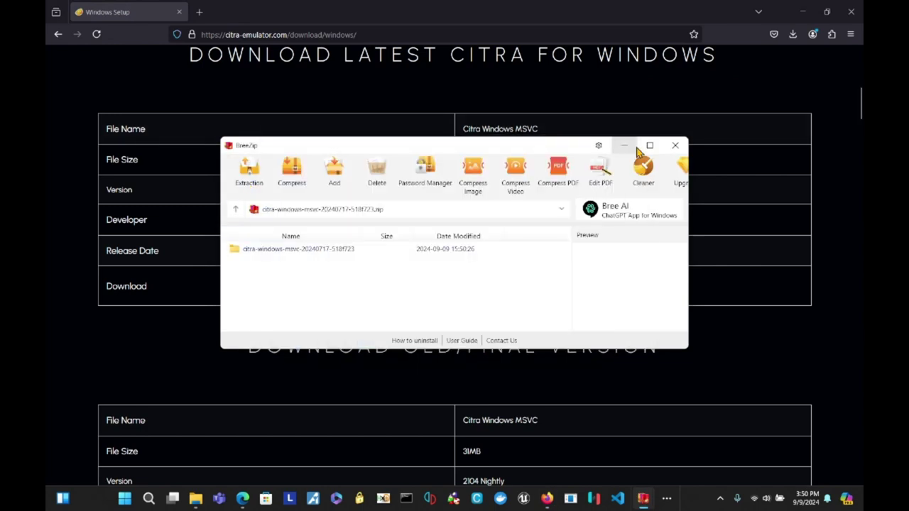
{"action": "left_click", "coordinate": [246, 177]}
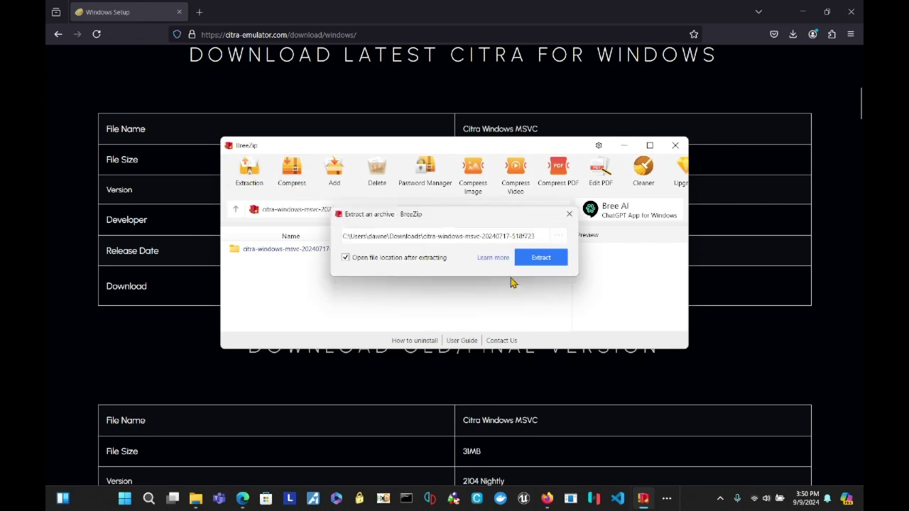
{"action": "left_click", "coordinate": [537, 259]}
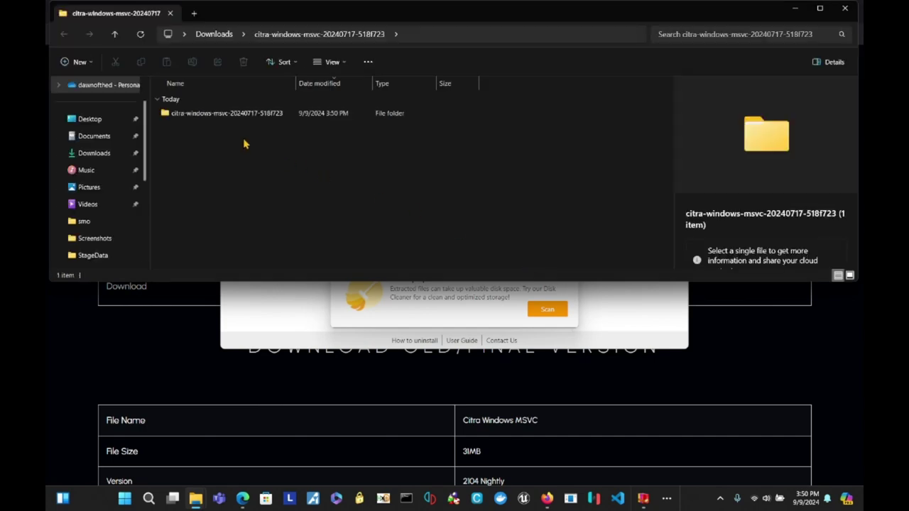
{"action": "double_click", "coordinate": [229, 120]}
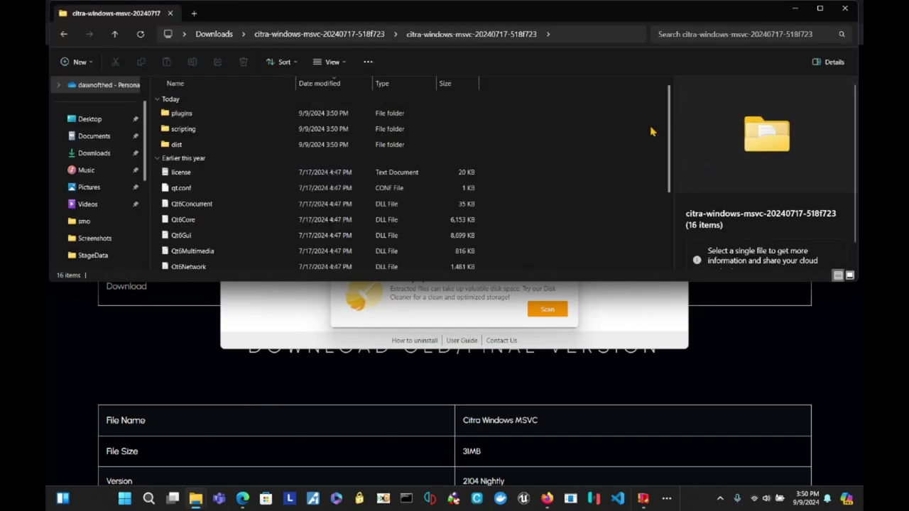
{"action": "left_click_drag", "start_coordinate": [670, 123], "coordinate": [663, 192]}
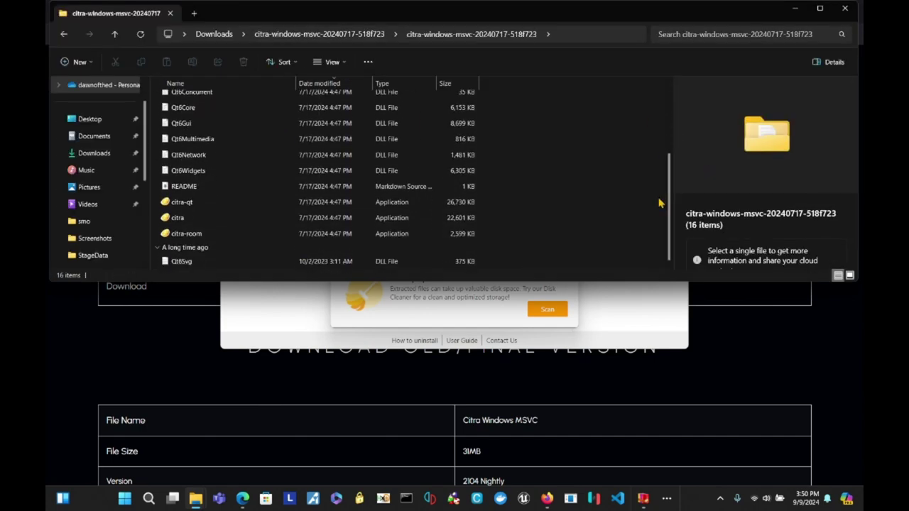
{"action": "double_click", "coordinate": [199, 208]}
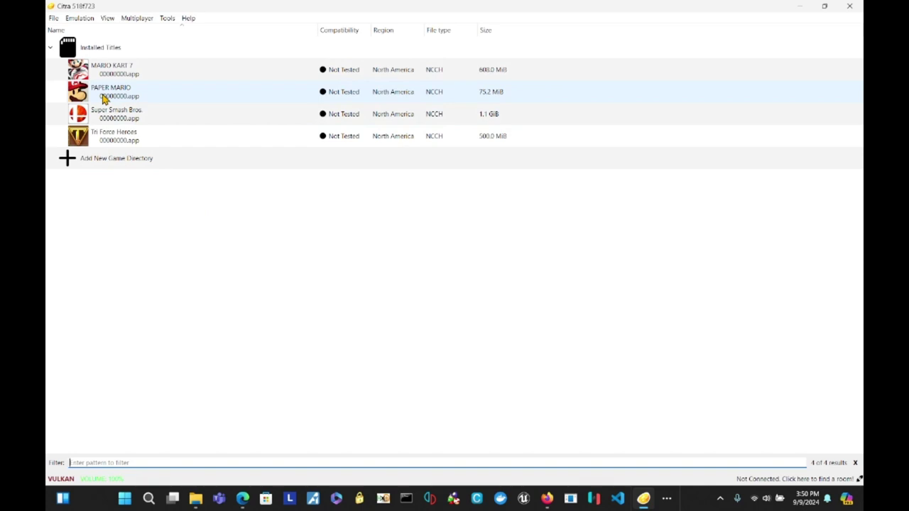
Review the General, Web and Debug settings in the emulator's configuration and close it
{"action": "left_click", "coordinate": [79, 18]}
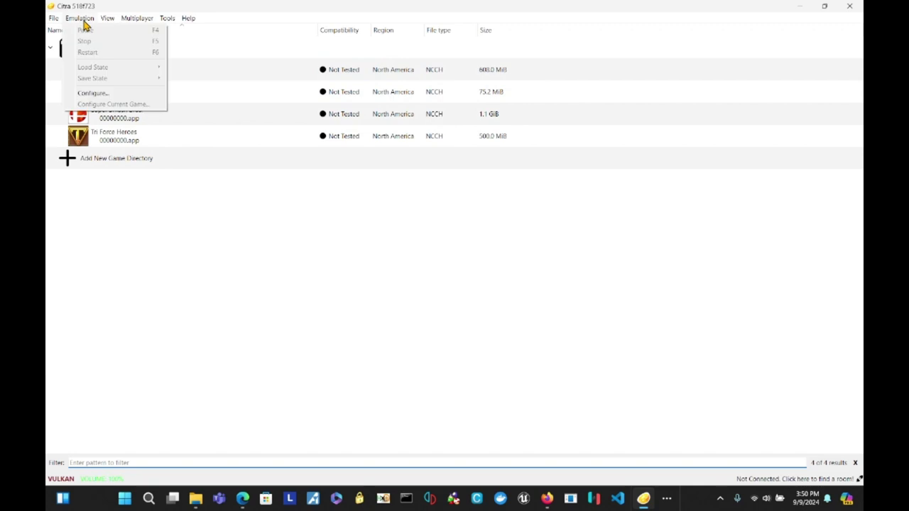
{"action": "left_click", "coordinate": [94, 94]}
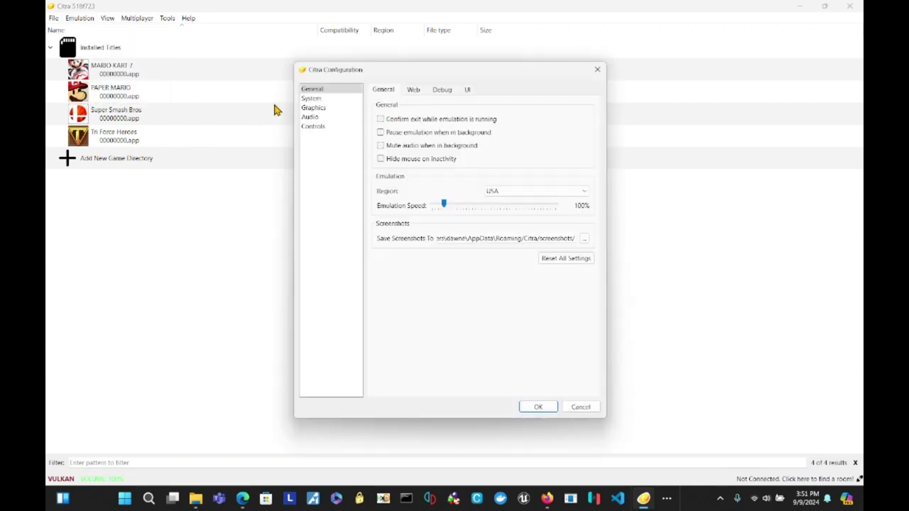
{"action": "left_click", "coordinate": [413, 91]}
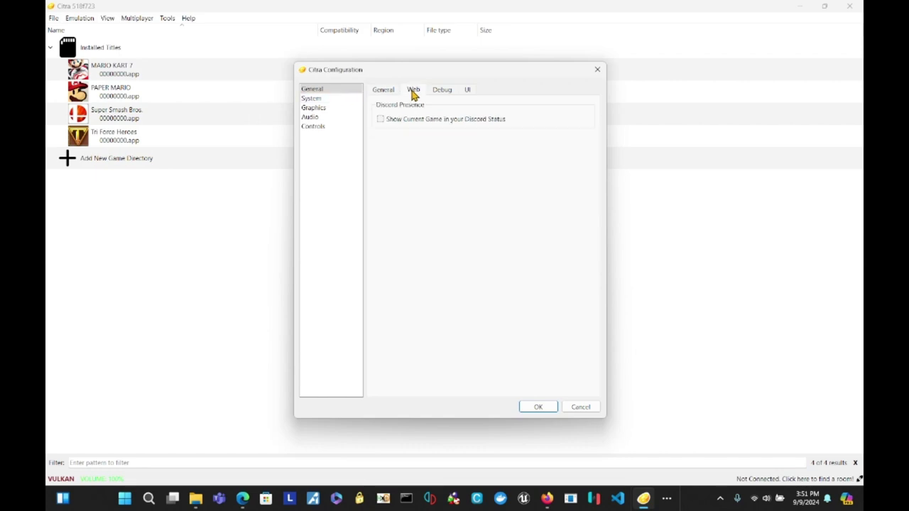
{"action": "left_click", "coordinate": [441, 91]}
{"action": "key", "text": "Return"}
Launch Mario Kart 7 with firewall access allowed for citra-qt, and enter Single Player mode
{"action": "left_click", "coordinate": [85, 71]}
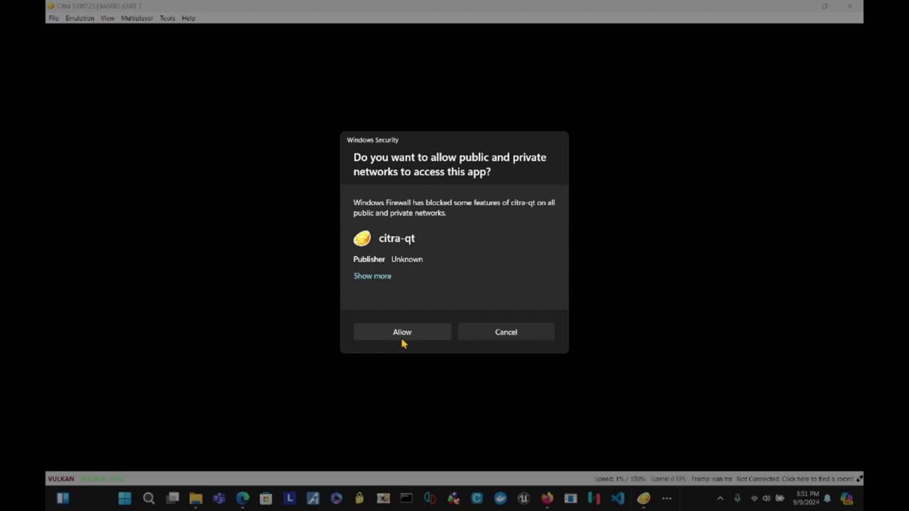
{"action": "left_click", "coordinate": [403, 339]}
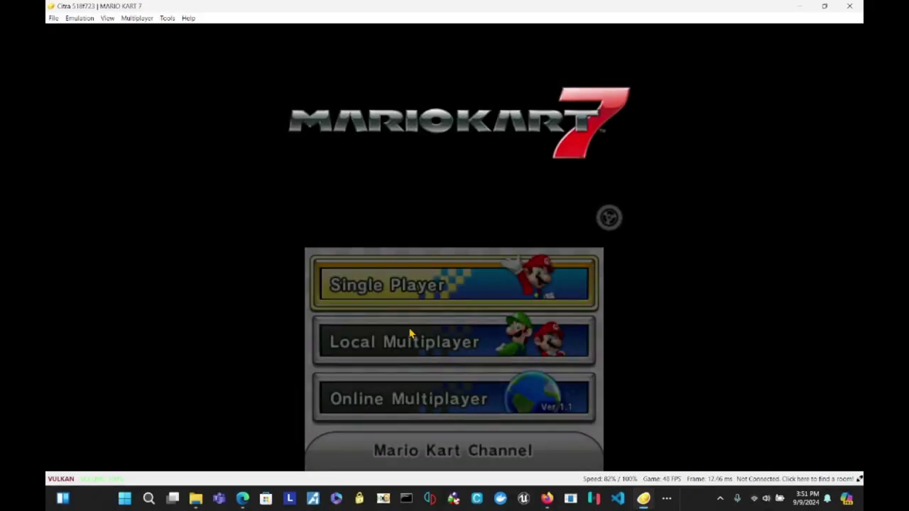
{"action": "left_click", "coordinate": [415, 308]}
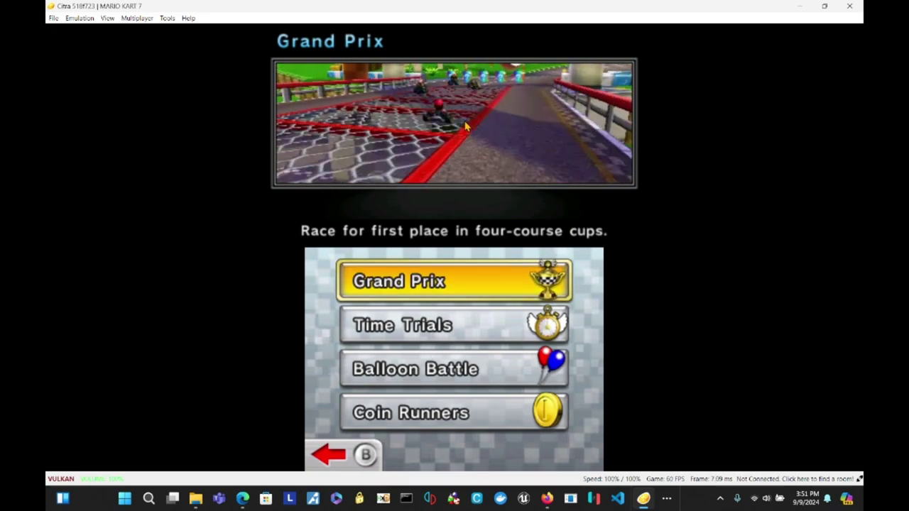
Review the General, System, Enhancements and Graphics settings in the properties of the running Mario Kart 7 game
{"action": "left_click", "coordinate": [79, 18]}
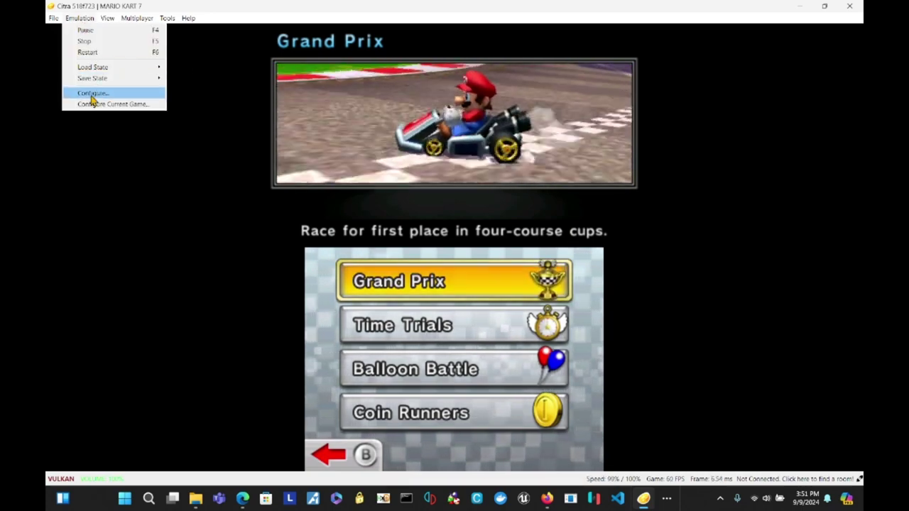
{"action": "left_click", "coordinate": [89, 104]}
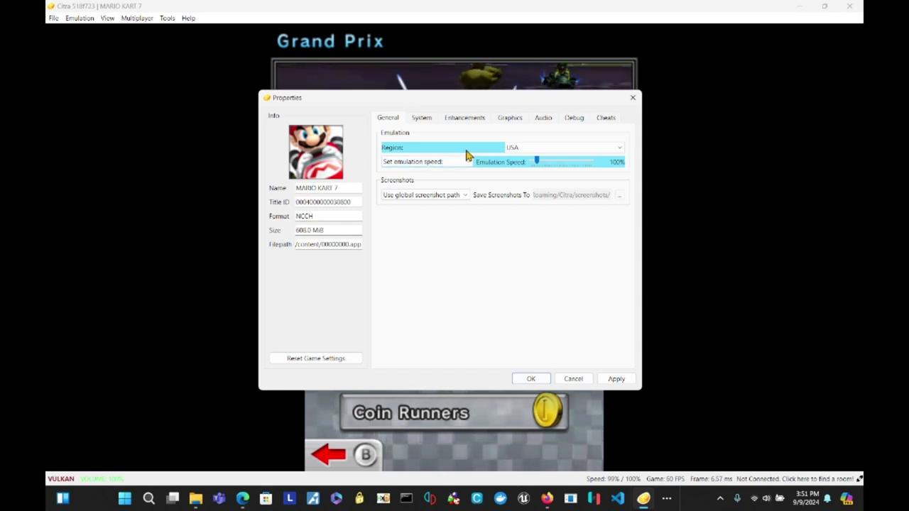
{"action": "left_click", "coordinate": [426, 121]}
{"action": "left_click", "coordinate": [457, 121]}
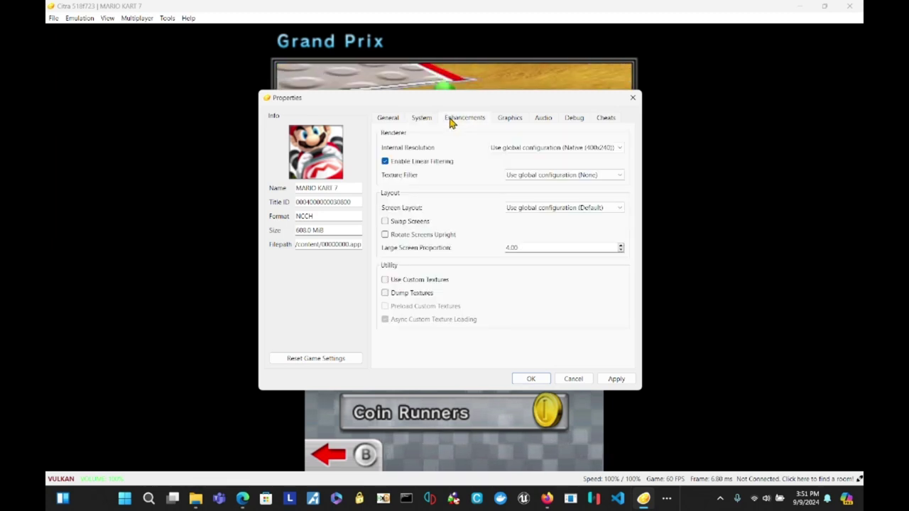
{"action": "left_click", "coordinate": [509, 120]}
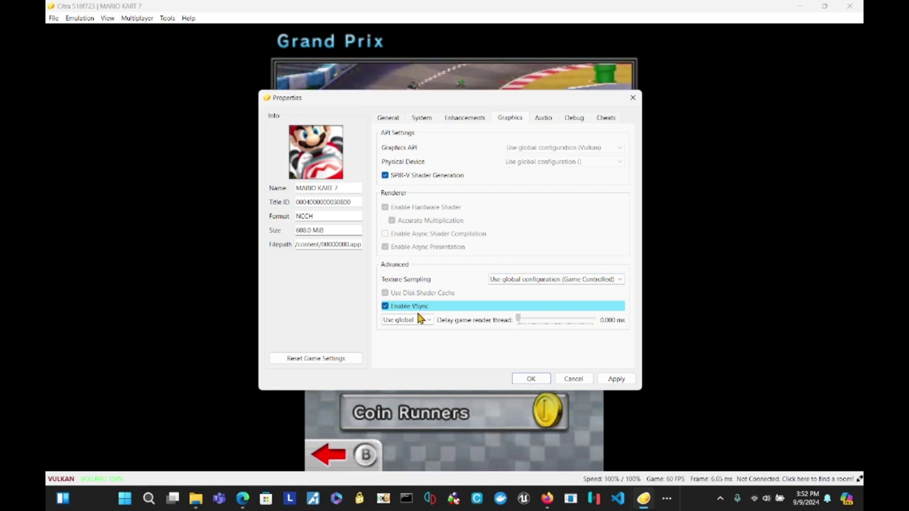
Turn VSync off and back on in Mario Kart 7's graphics settings, with the properties window moved aside to view the game
{"action": "left_click", "coordinate": [384, 307]}
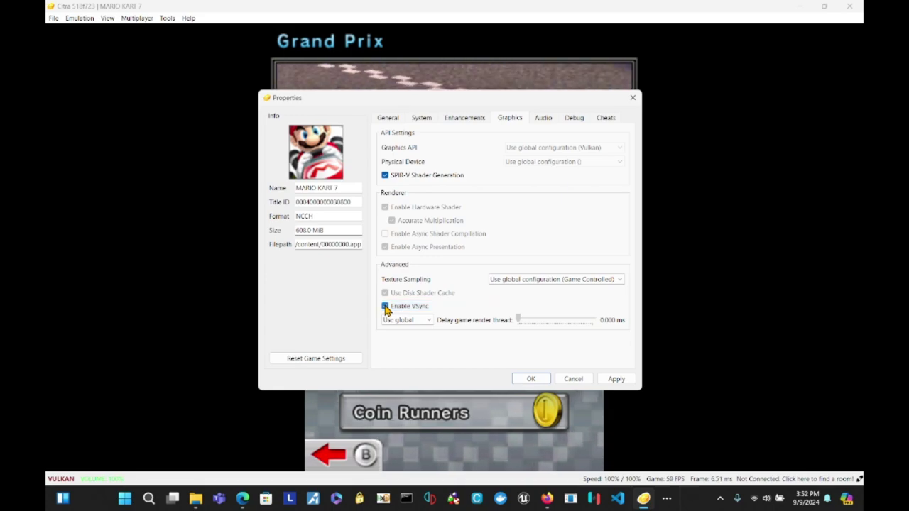
{"action": "left_click_drag", "start_coordinate": [439, 104], "coordinate": [689, 112]}
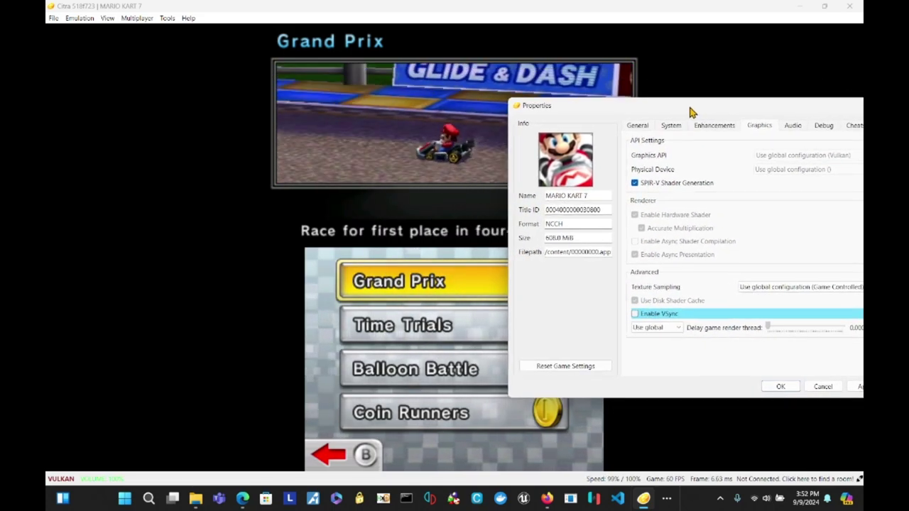
{"action": "left_click", "coordinate": [635, 314]}
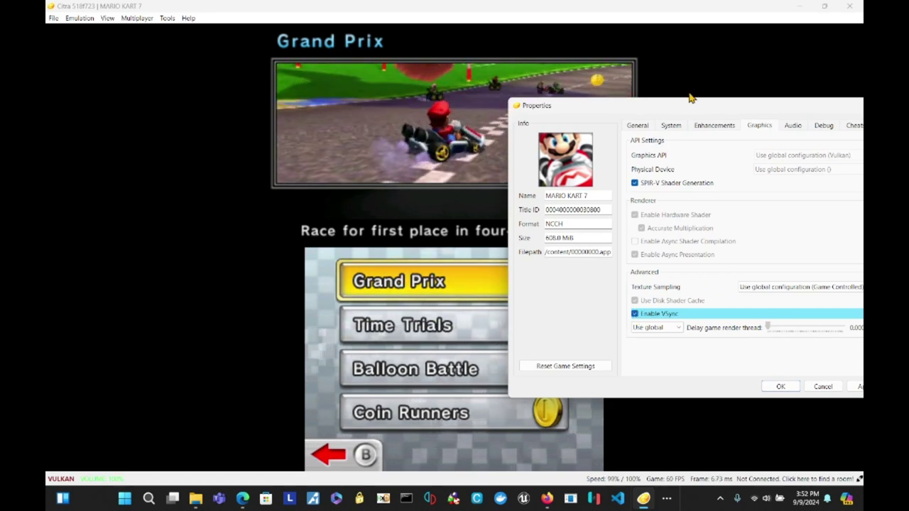
{"action": "left_click_drag", "start_coordinate": [675, 105], "coordinate": [484, 92]}
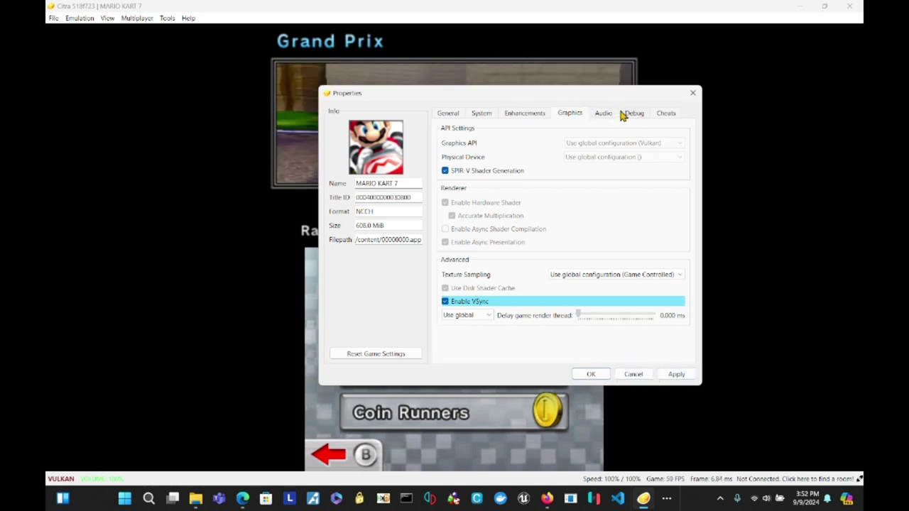
Check the available cheats for Mario Kart 7, and apply and close the game's properties
{"action": "left_click", "coordinate": [663, 113]}
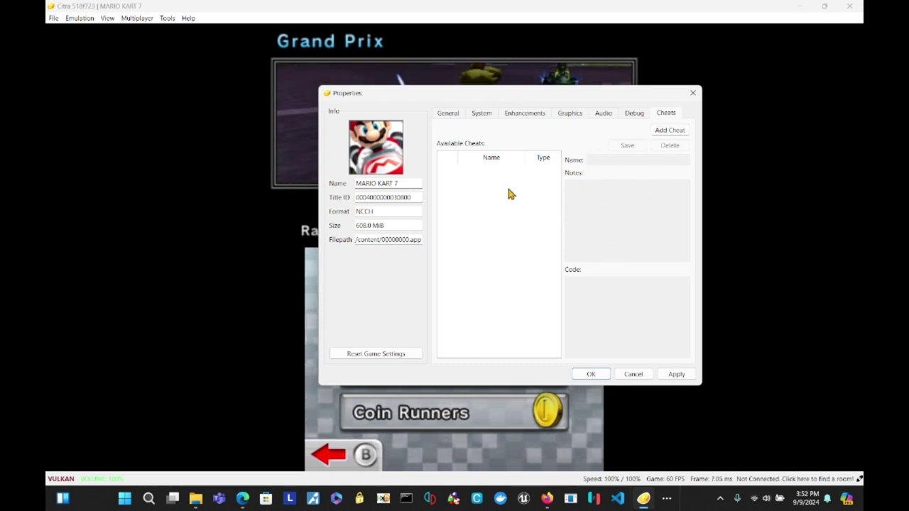
{"action": "left_click", "coordinate": [676, 377]}
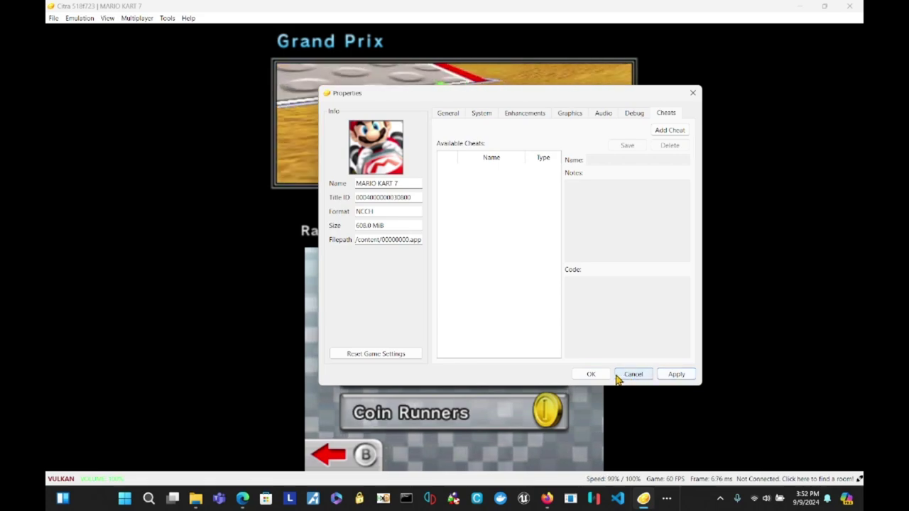
{"action": "left_click", "coordinate": [594, 376]}
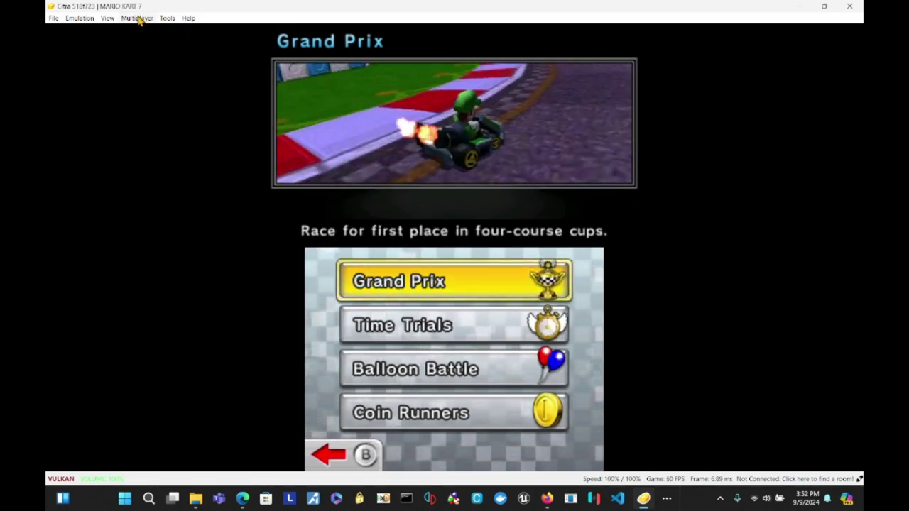
View the file selection for installing a CIA game on the EMULATOR (E:) drive, and close it without installing anything
{"action": "left_click", "coordinate": [139, 19]}
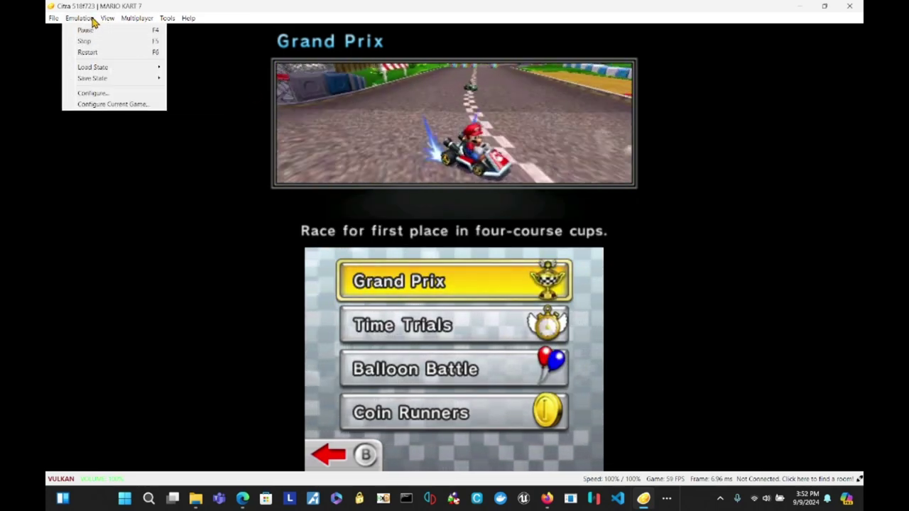
{"action": "mouse_move", "coordinate": [51, 20]}
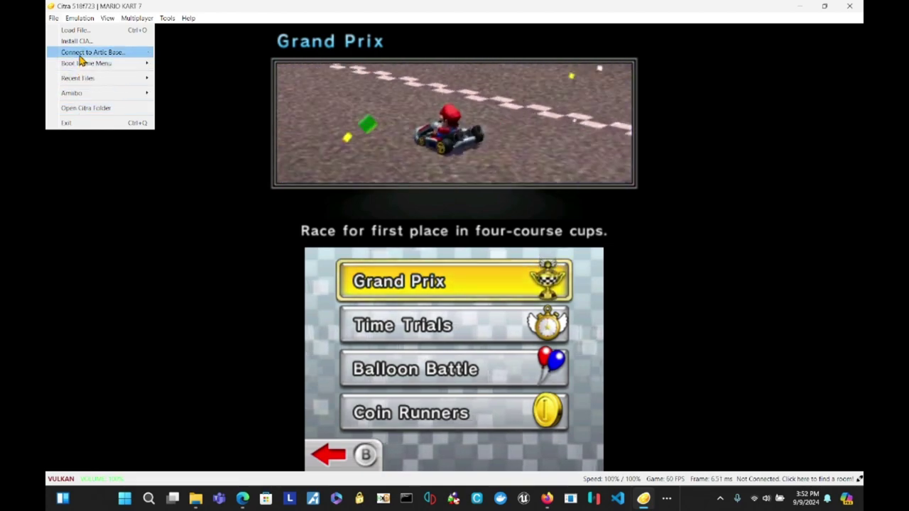
{"action": "left_click", "coordinate": [80, 41]}
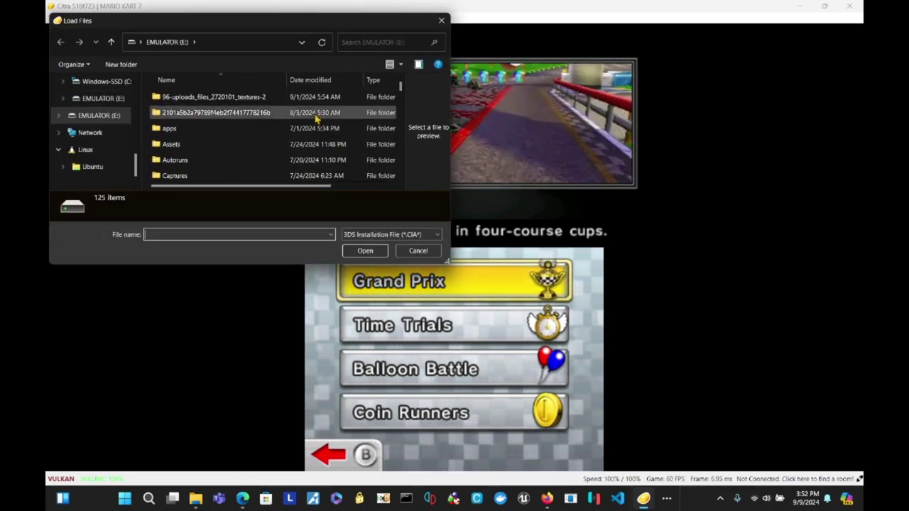
{"action": "left_click", "coordinate": [417, 251]}
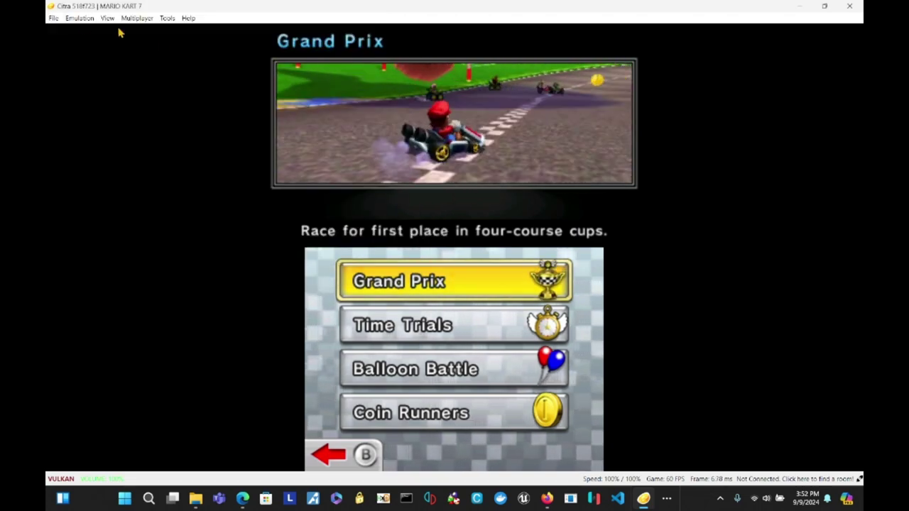
Review the emulator configuration's Web, UI, Debug and System settings while Mario Kart 7 runs, and close it without saving
{"action": "left_click", "coordinate": [53, 18]}
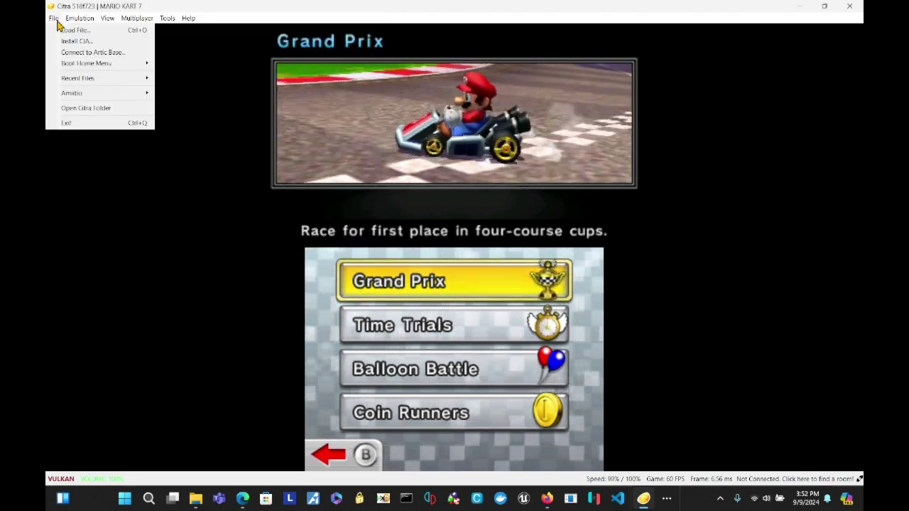
{"action": "mouse_move", "coordinate": [71, 19]}
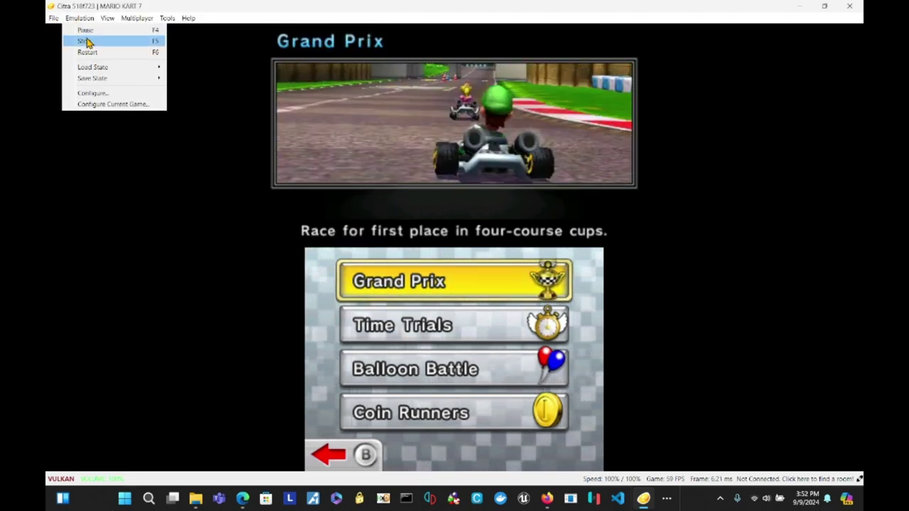
{"action": "left_click", "coordinate": [93, 93]}
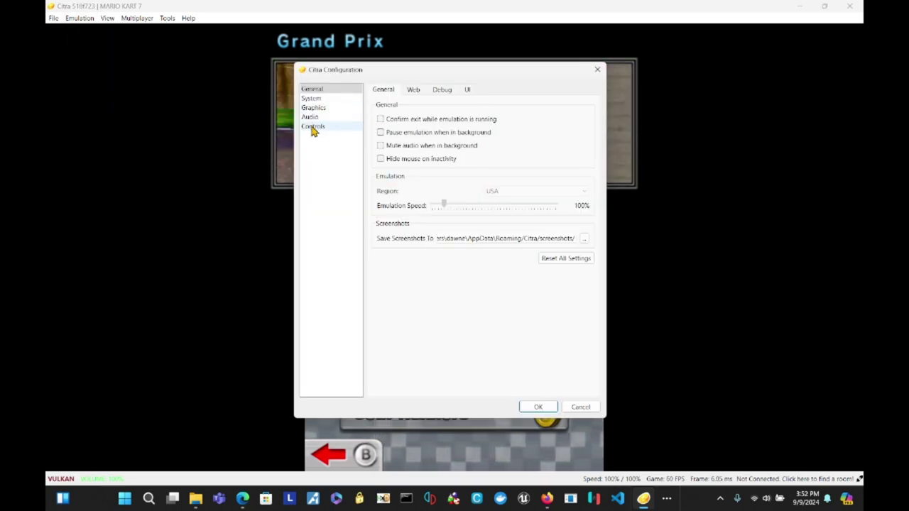
{"action": "left_click", "coordinate": [411, 92]}
{"action": "left_click", "coordinate": [463, 91]}
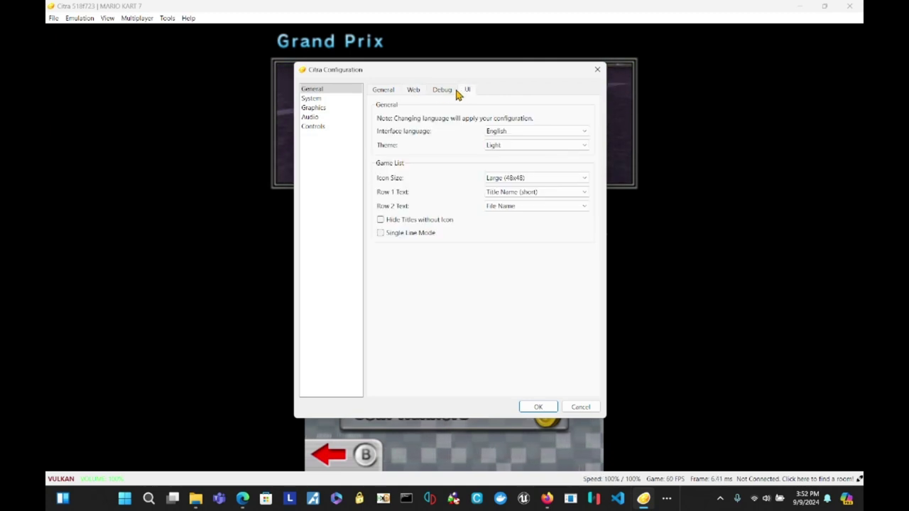
{"action": "left_click", "coordinate": [448, 89]}
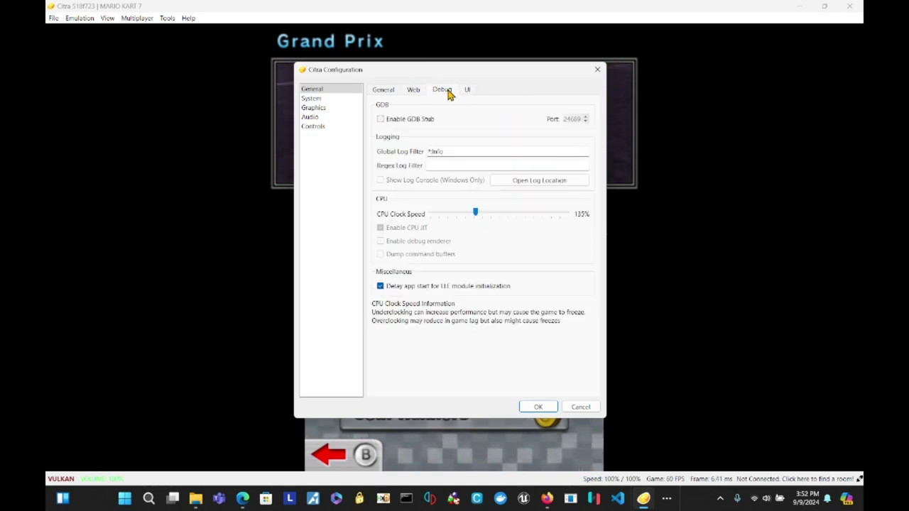
{"action": "left_click", "coordinate": [338, 100]}
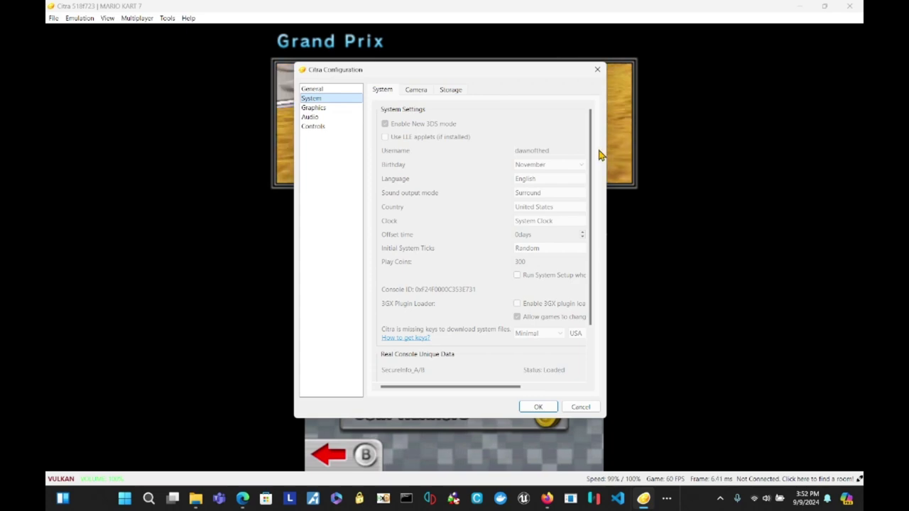
{"action": "scroll", "coordinate": [592, 152], "scroll_direction": "down", "scroll_amount": 2}
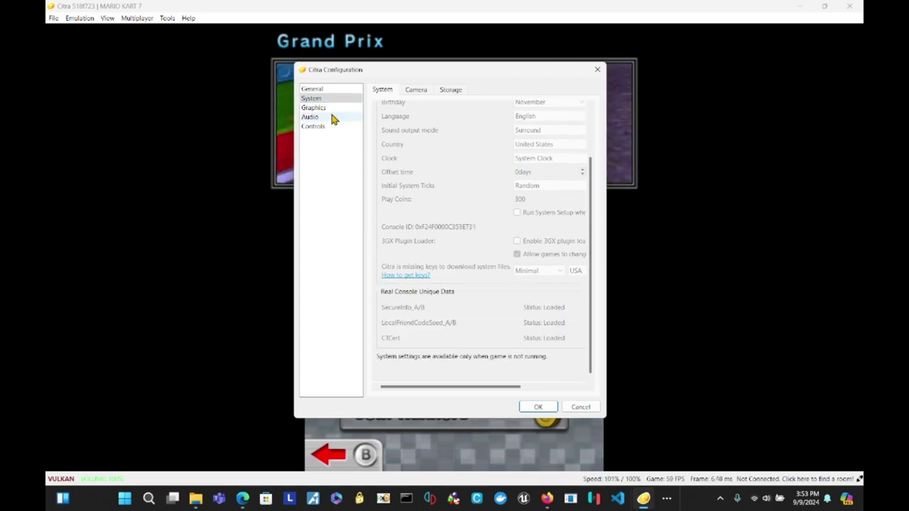
{"action": "left_click", "coordinate": [578, 407]}
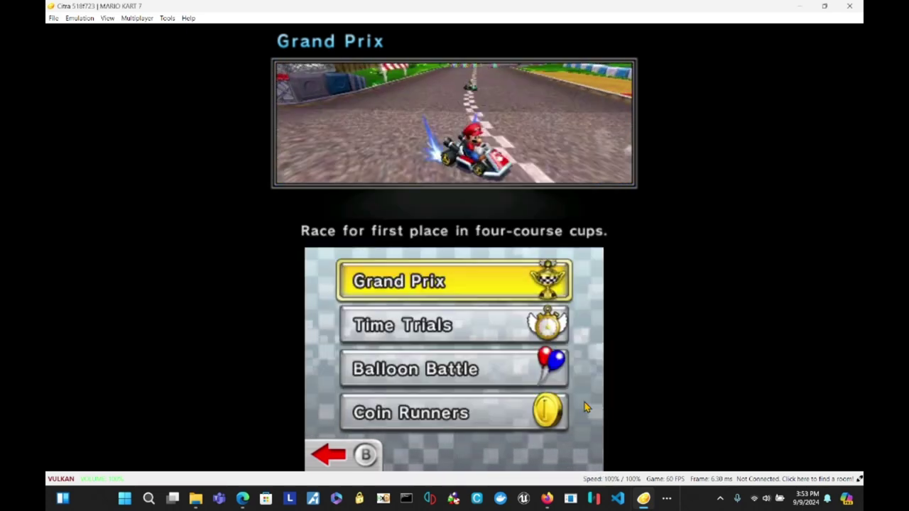
Stop the running Mario Kart 7 game and open the folder selection for adding a new game directory
{"action": "left_click", "coordinate": [88, 19]}
{"action": "left_click", "coordinate": [90, 37]}
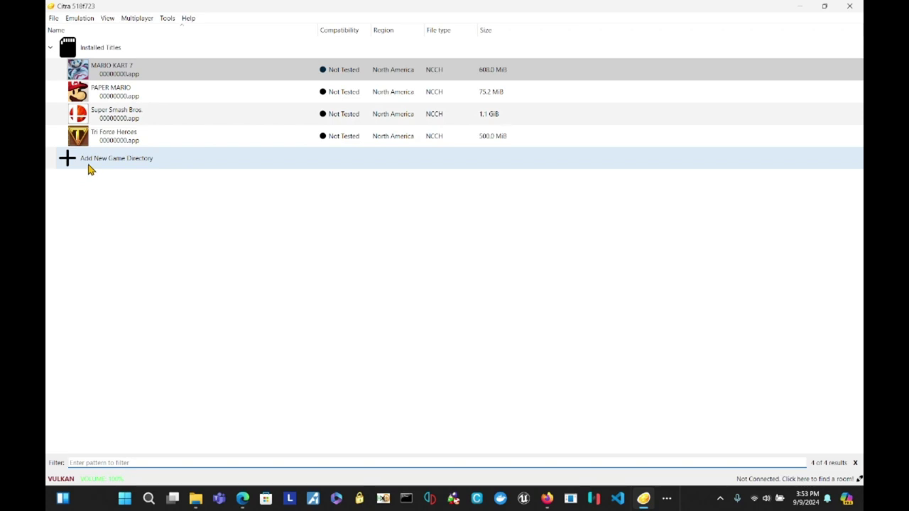
{"action": "double_click", "coordinate": [90, 169]}
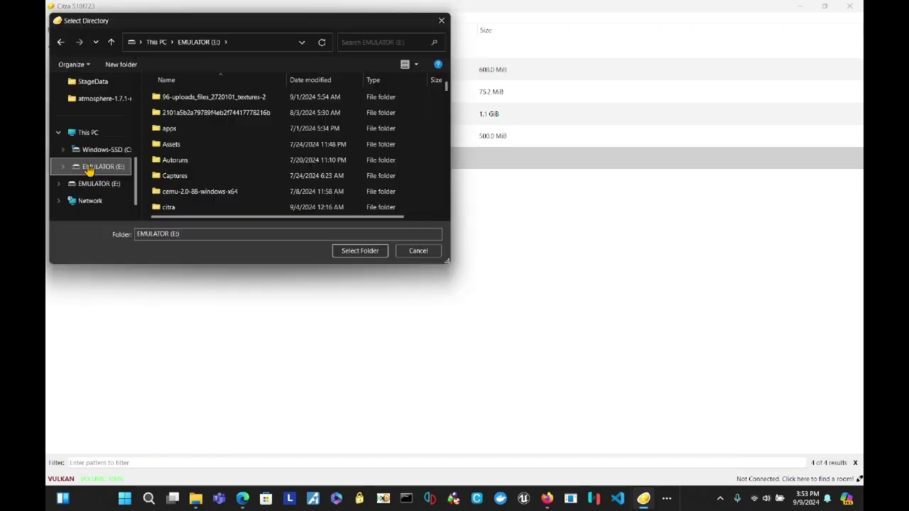